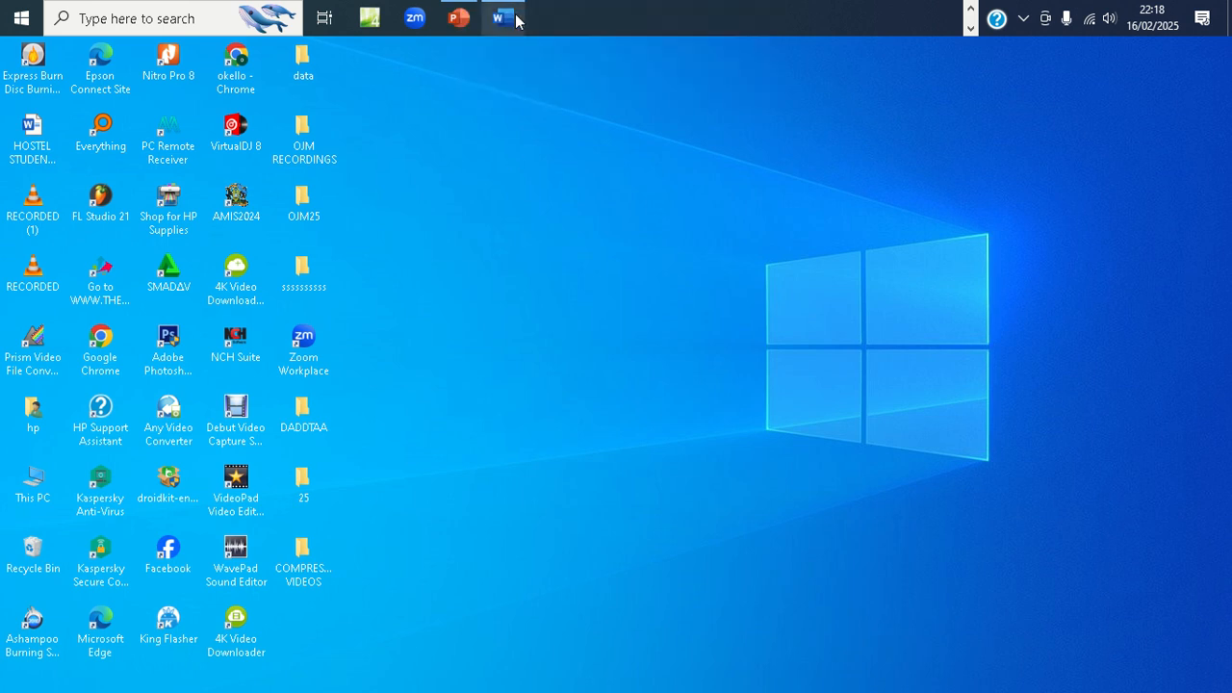
- Switch to the STUDENTS NAMES document in Word
mouse_move(511, 11)
mouse_move(511, 7)
click(504, 18)
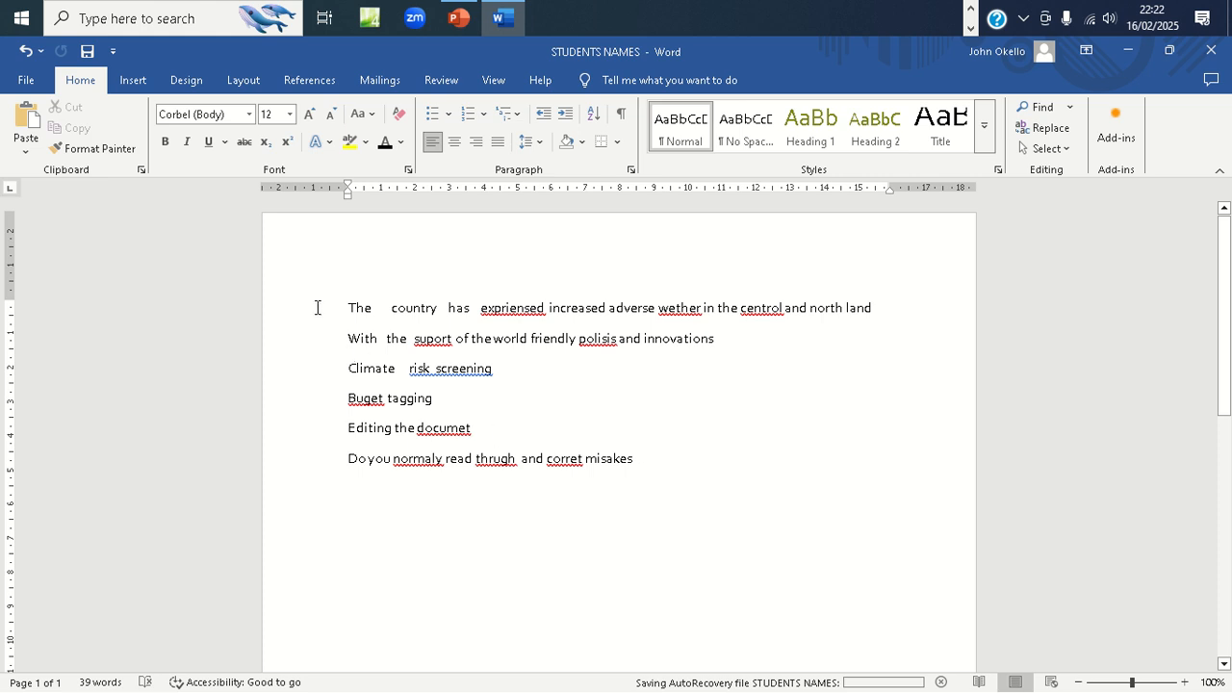
- Replace the document's six lines of text with a person's full name in capitals, followed by a new line
drag(347, 308, 653, 472)
key(Delete)
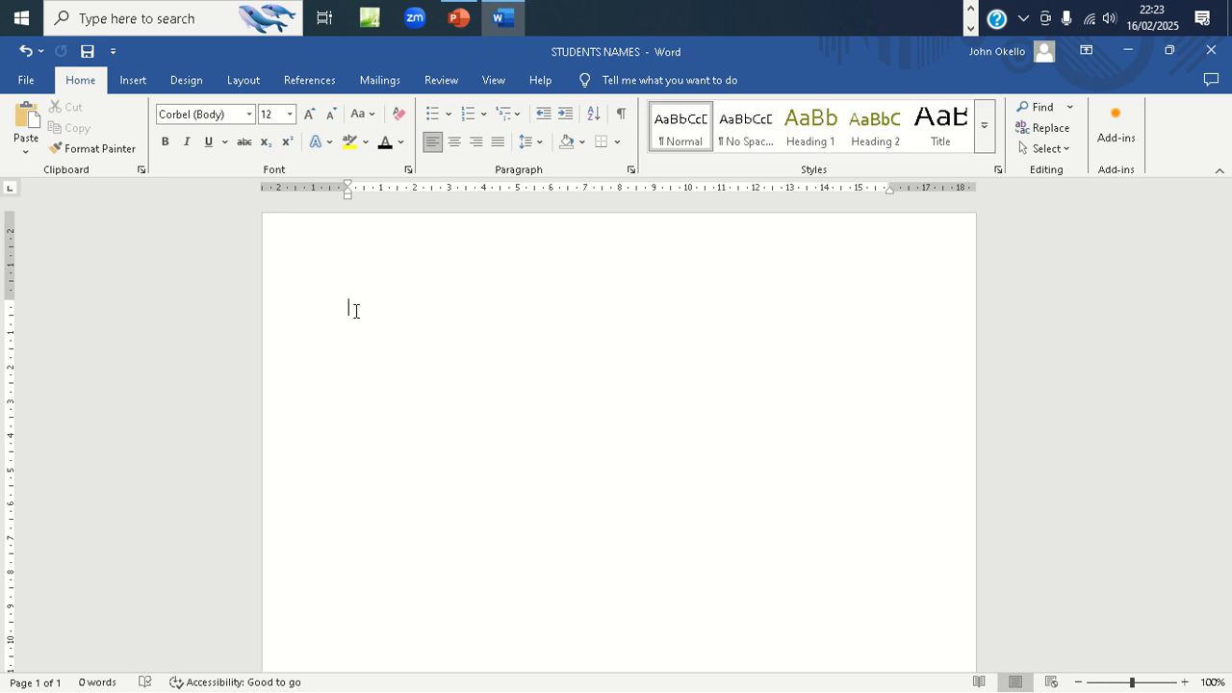
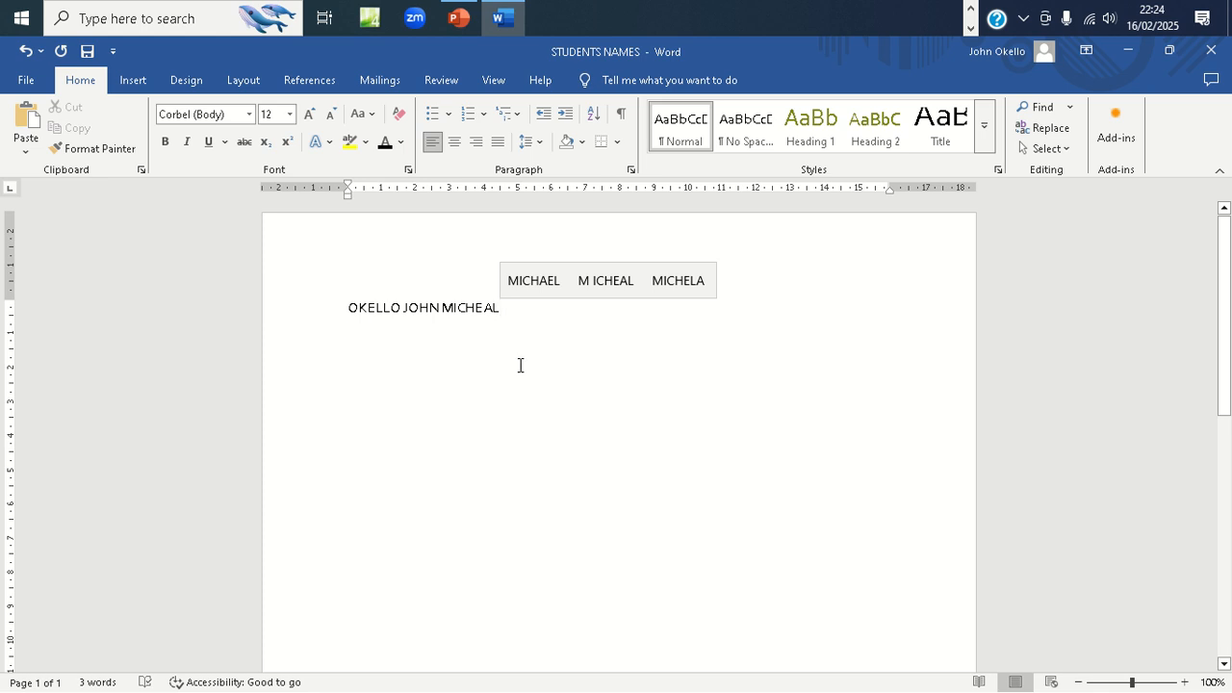
key(Return)
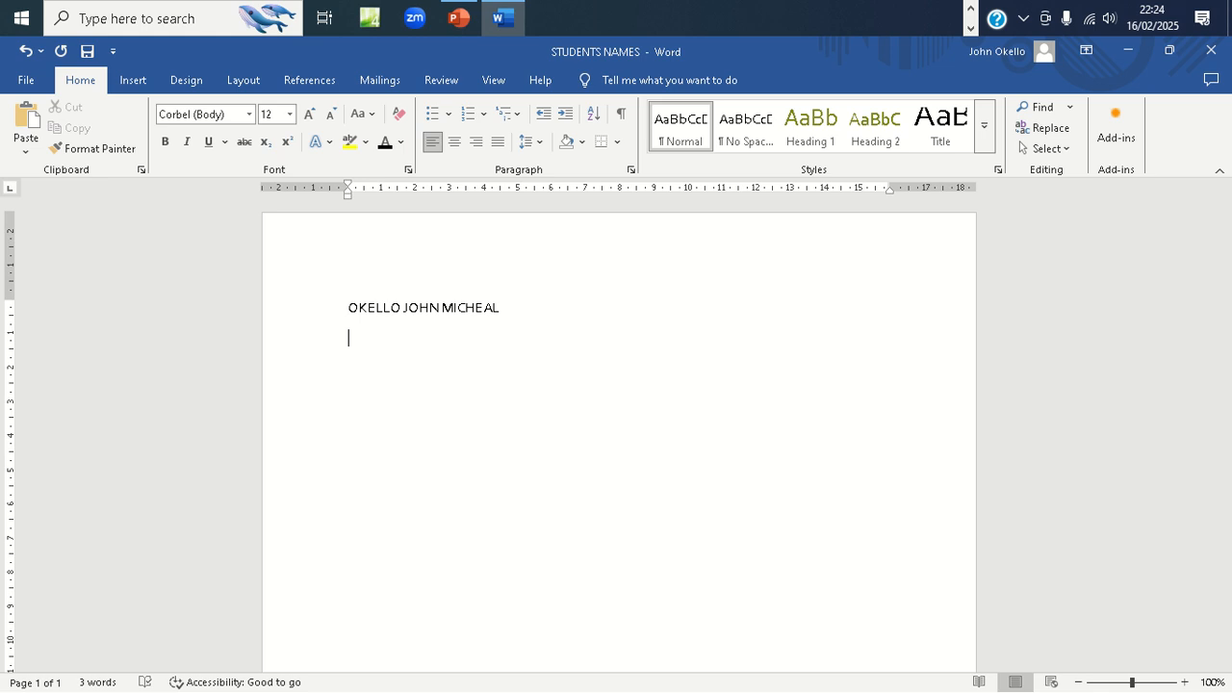
- Delete the full name and paste the original six lines of text back into the document
click(512, 319)
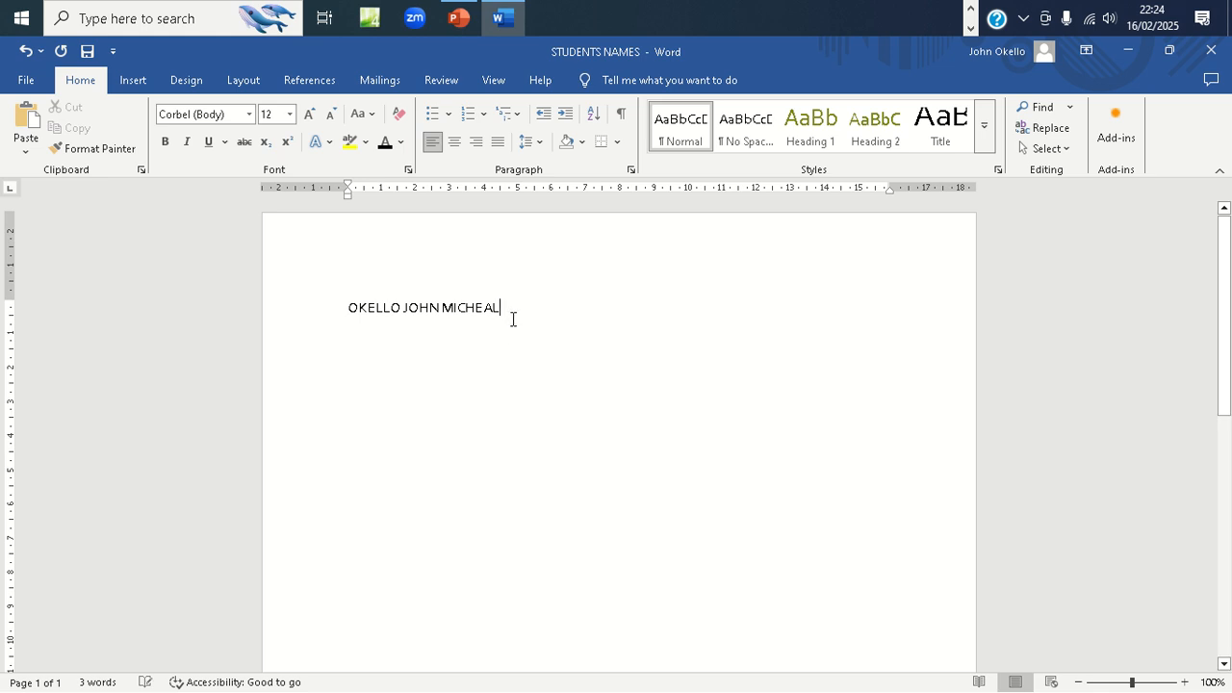
key(BackSpace)
key(BackSpace)
key(BackSpace)
key(BackSpace)
key(BackSpace)
key(BackSpace)
key(BackSpace)
key(BackSpace)
key(BackSpace)
key(BackSpace)
key(BackSpace)
key(BackSpace)
key(BackSpace)
key(BackSpace)
key(BackSpace)
key(BackSpace)
key(BackSpace)
key(BackSpace)
key(BackSpace)
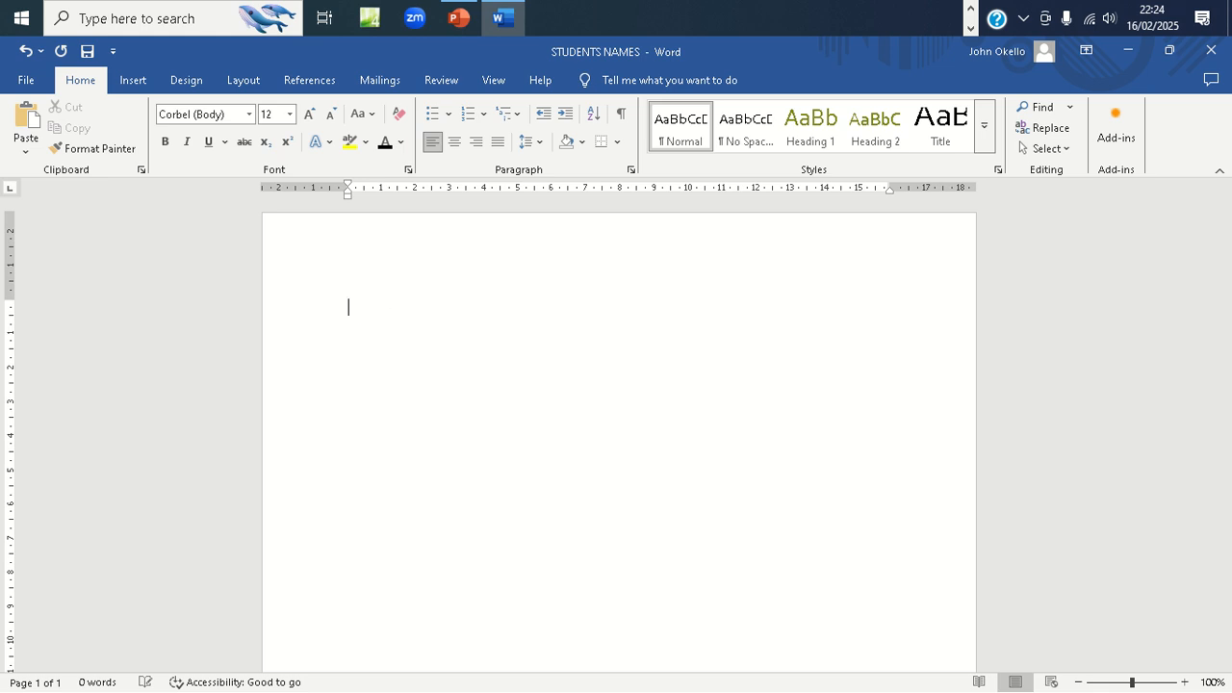
text(The country has expriensed increased adverse wether in the centrol and north land With the suport of the world friendly polisis and innovations Climate risk screening Buget tagging Editing the documet Do you normaly read thrugh and corret misakes)
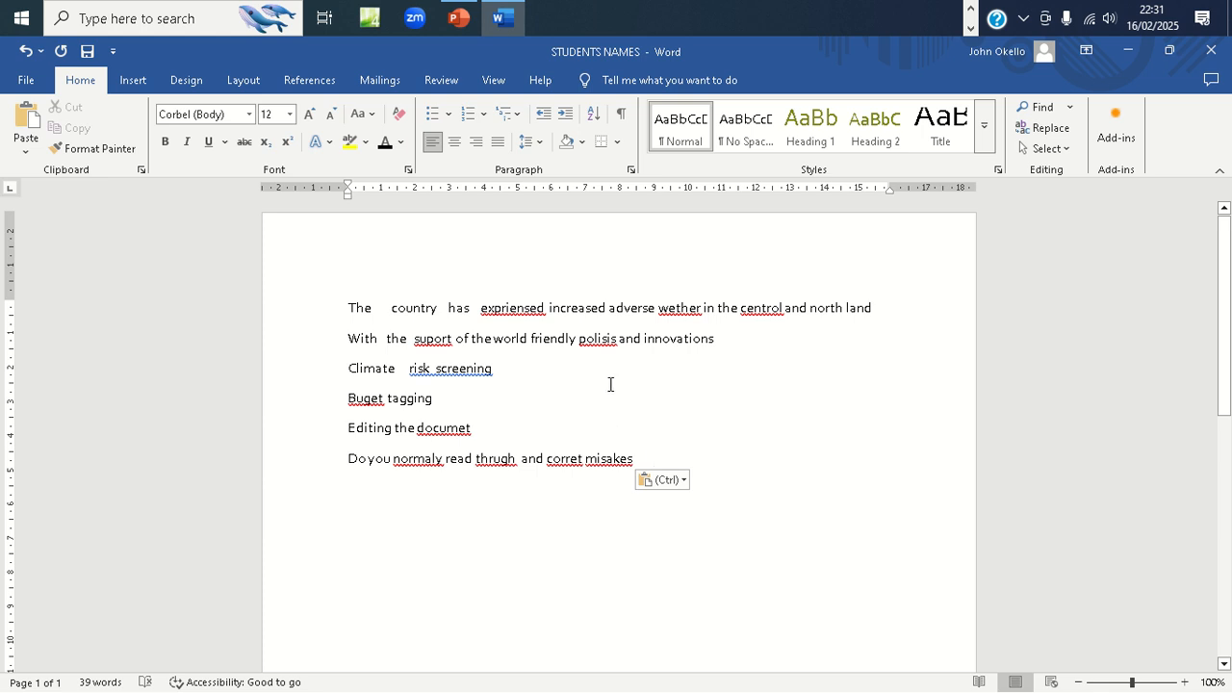
click(506, 308)
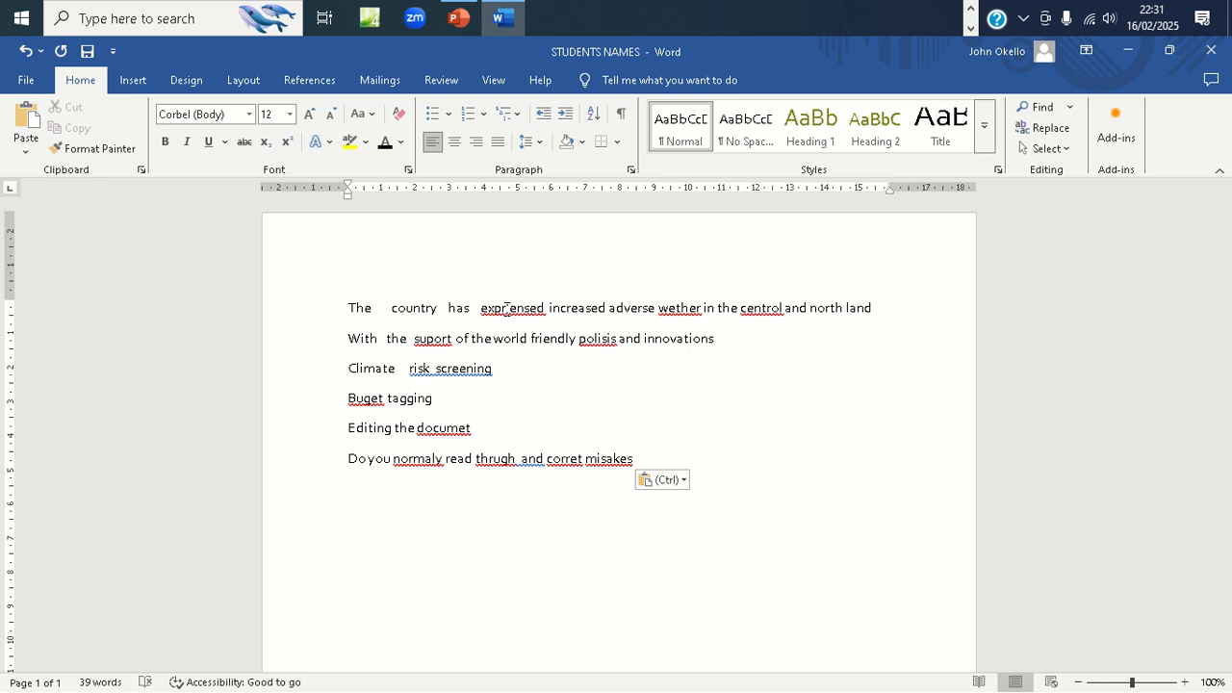
right_click(506, 309)
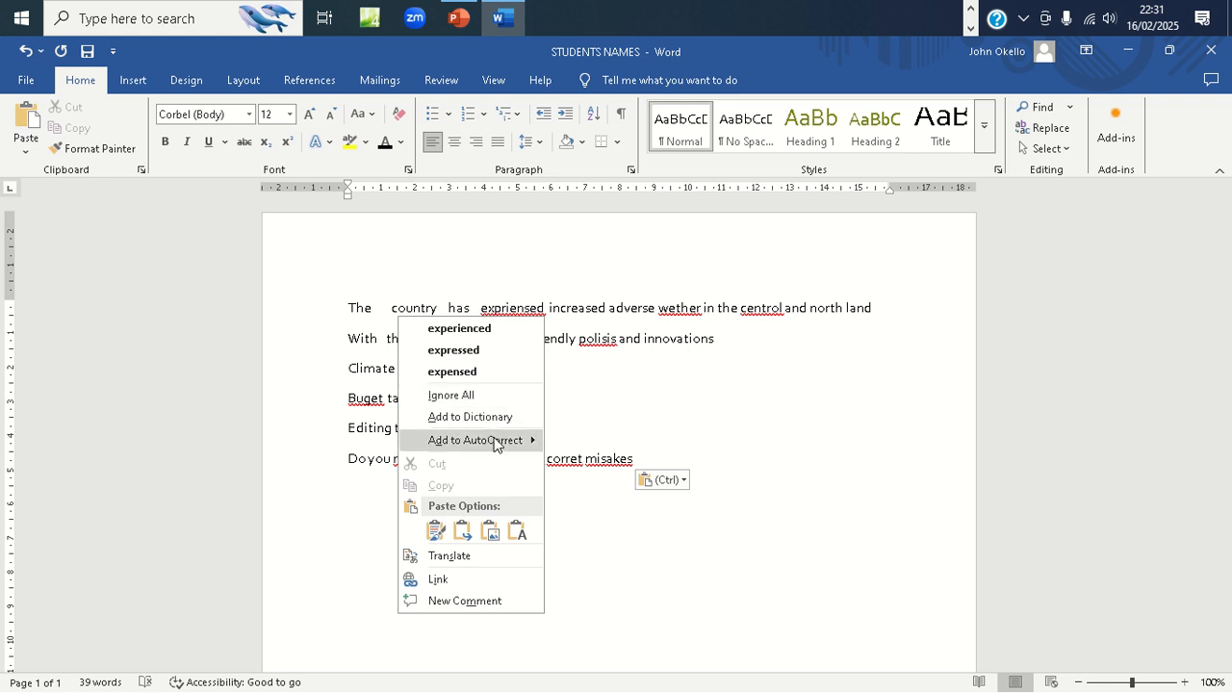
mouse_move(489, 448)
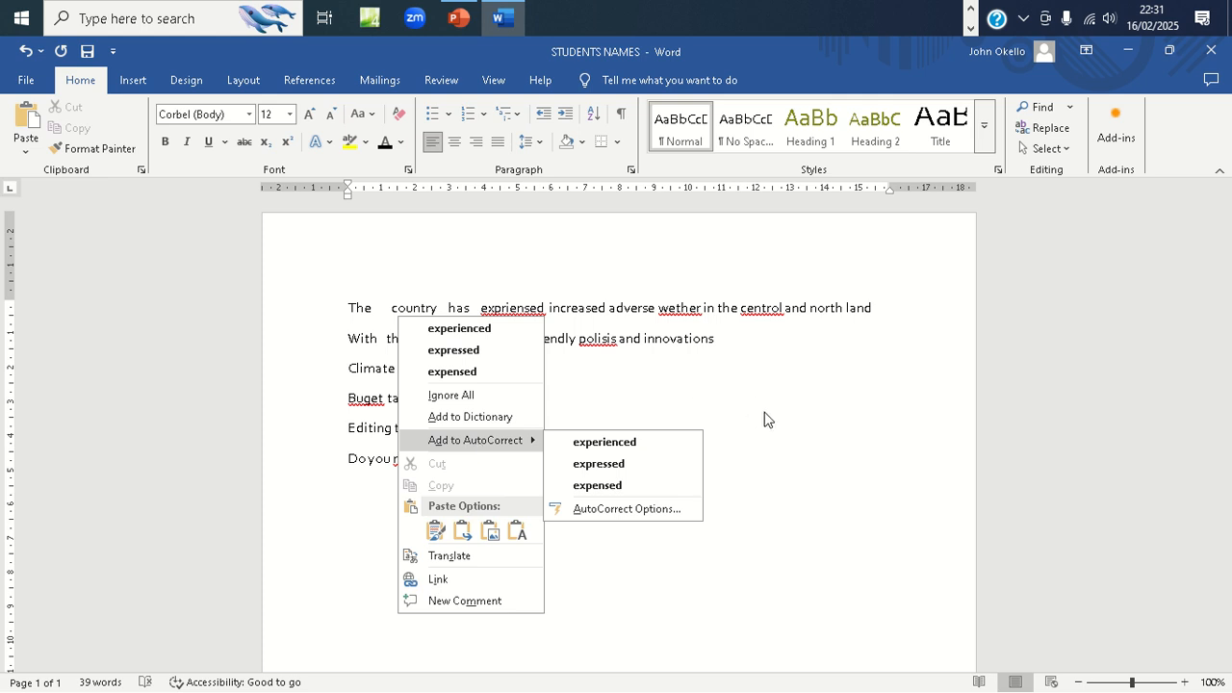
key(Escape)
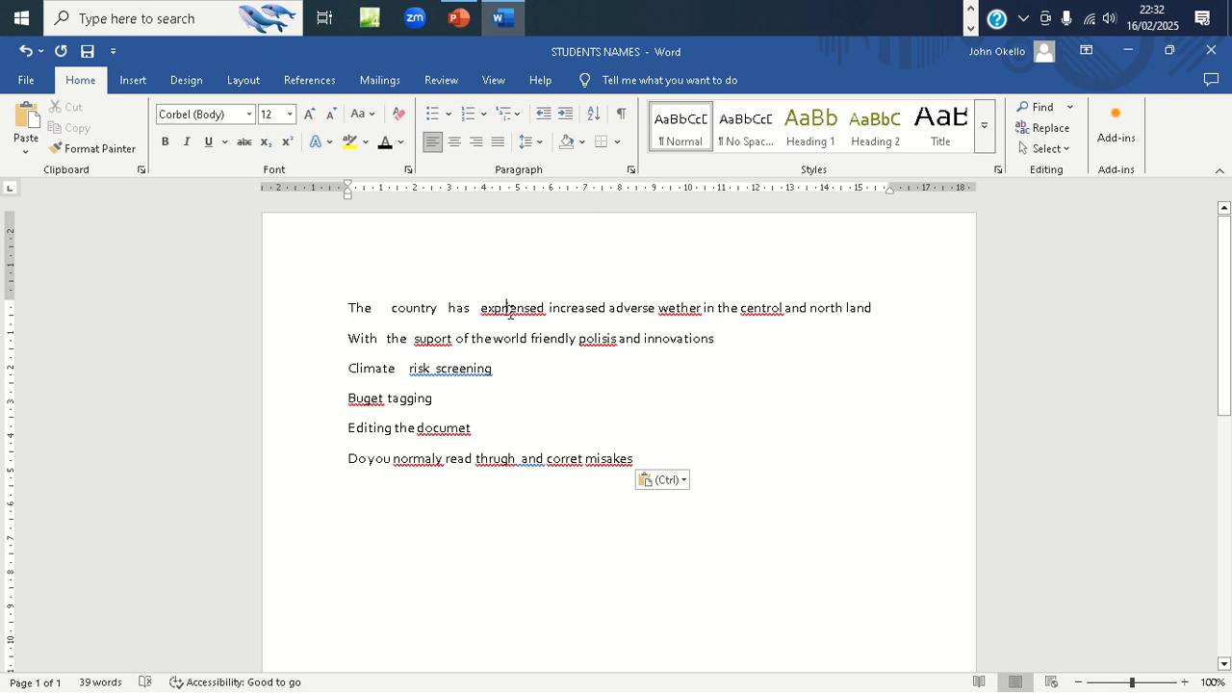
- Correct the misspelled words in the first line to "experienced", "weather" and "central" using the spelling suggestions
right_click(510, 310)
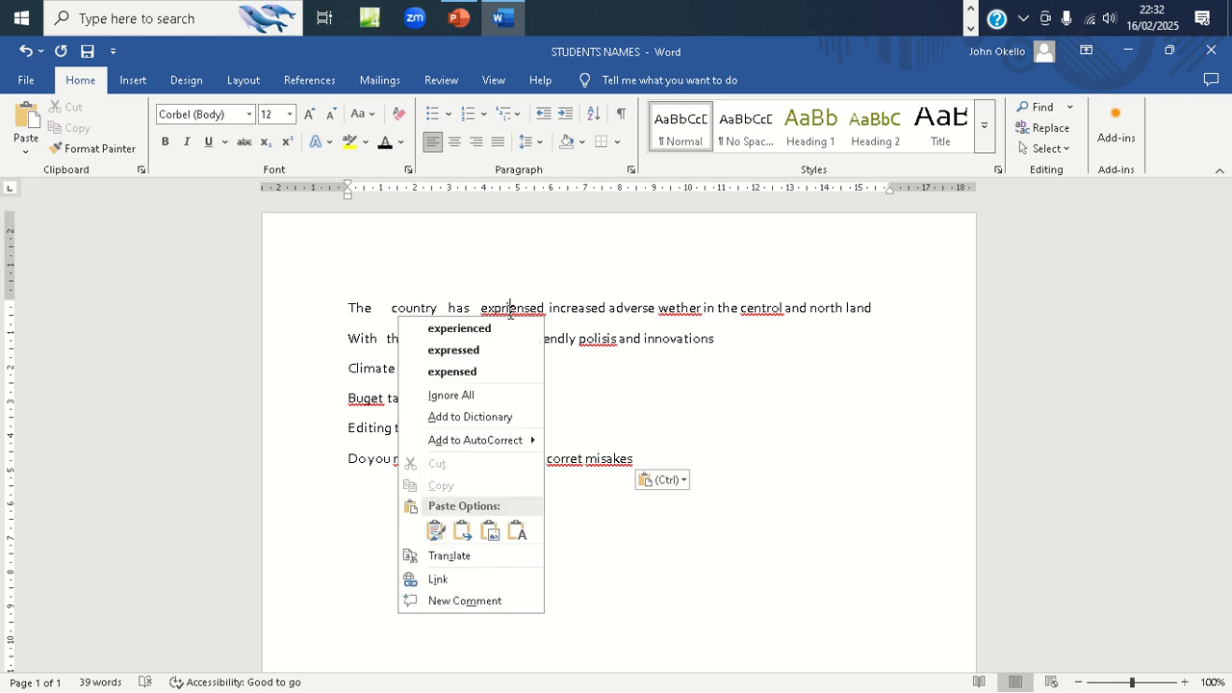
click(468, 332)
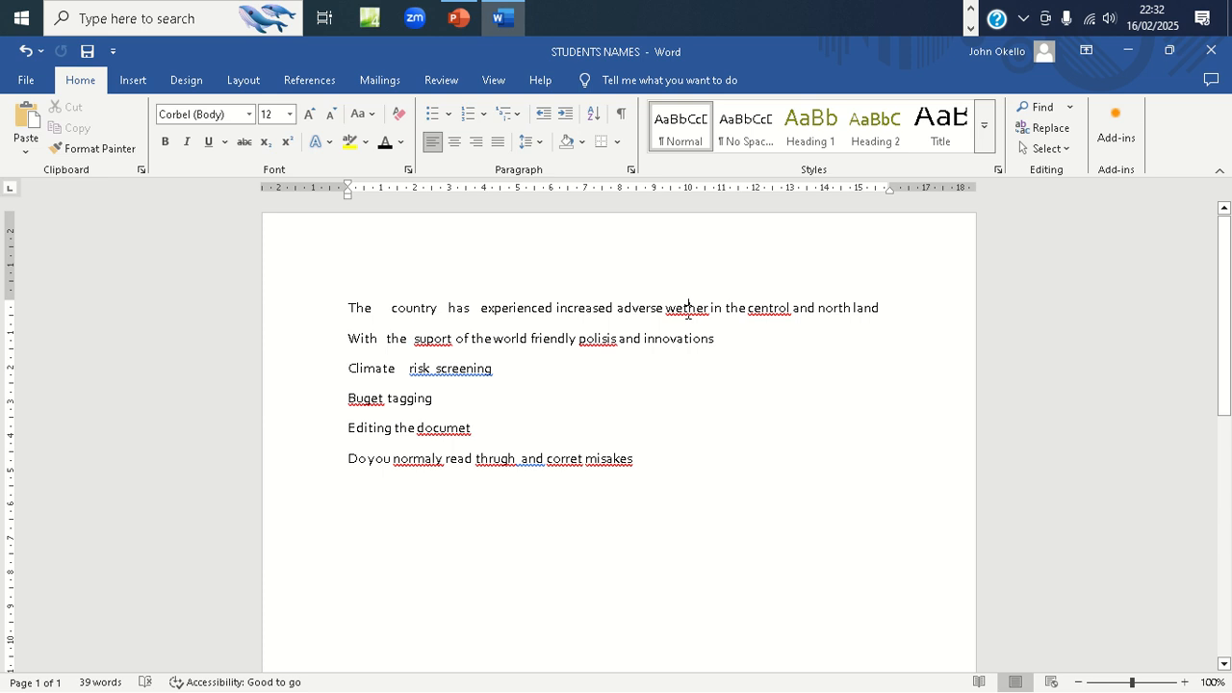
right_click(689, 309)
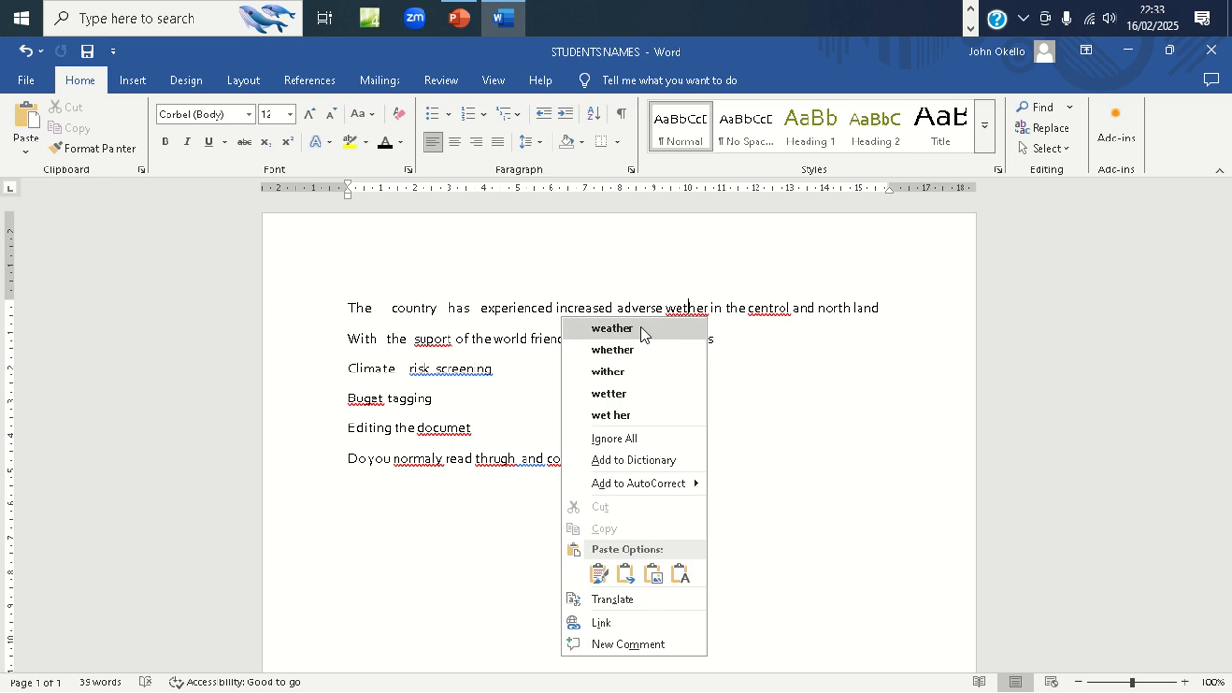
click(616, 328)
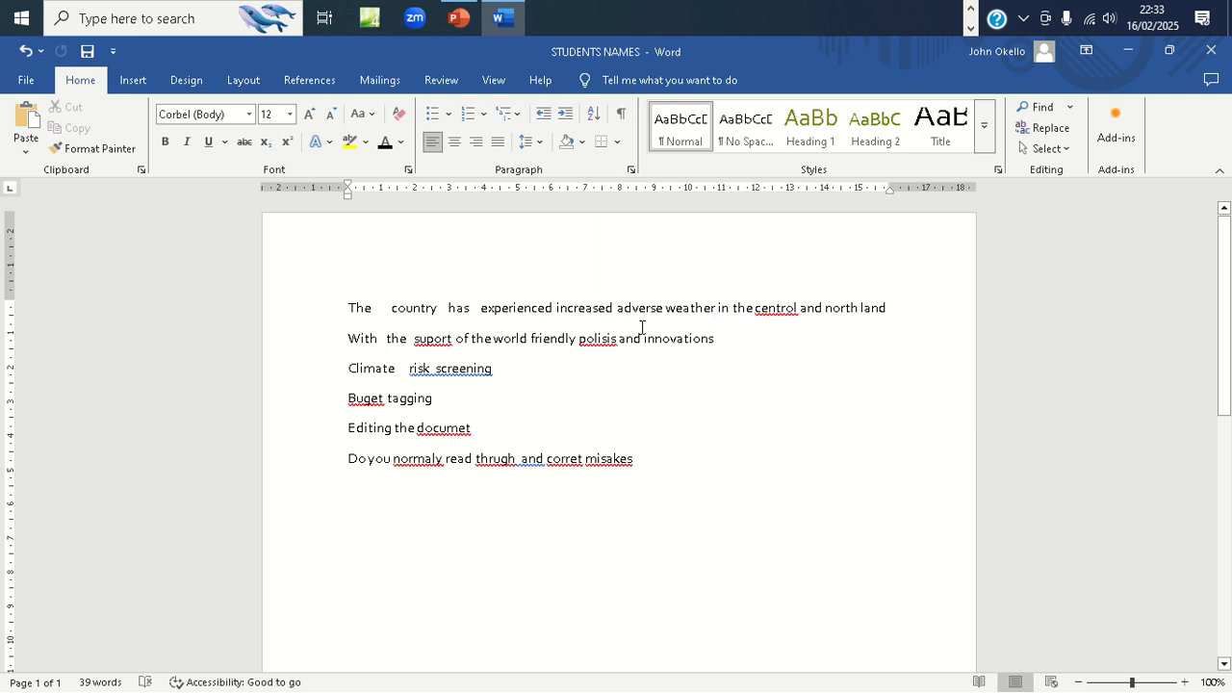
right_click(782, 309)
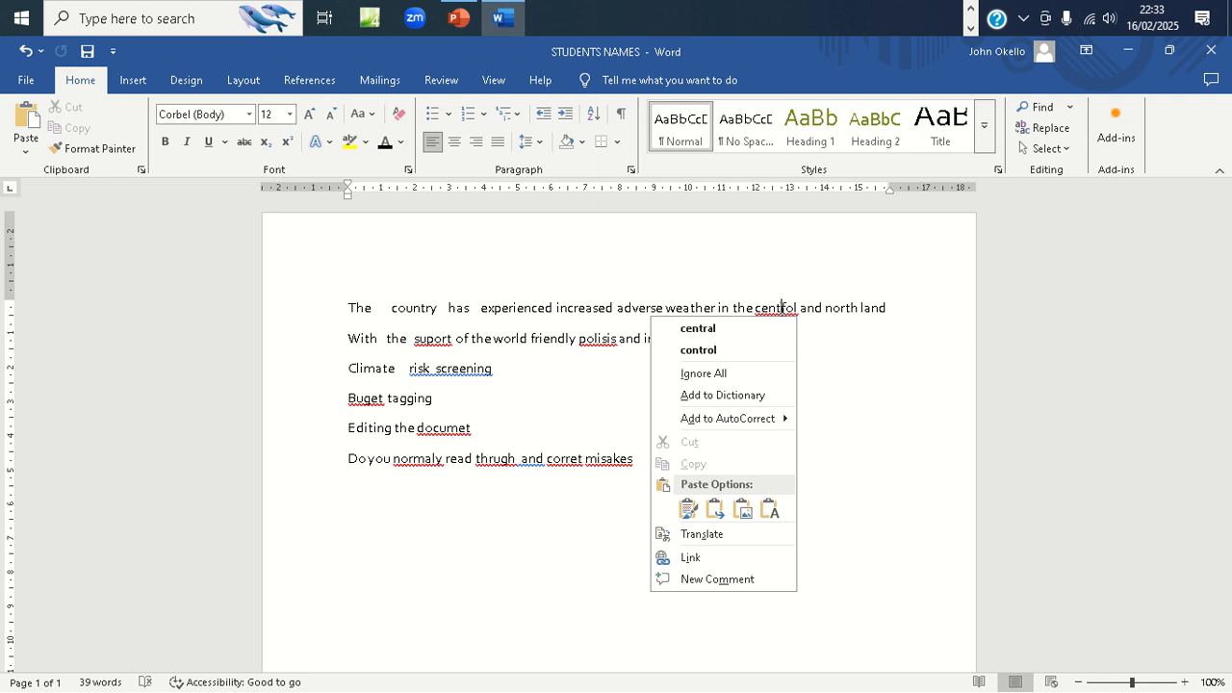
click(698, 328)
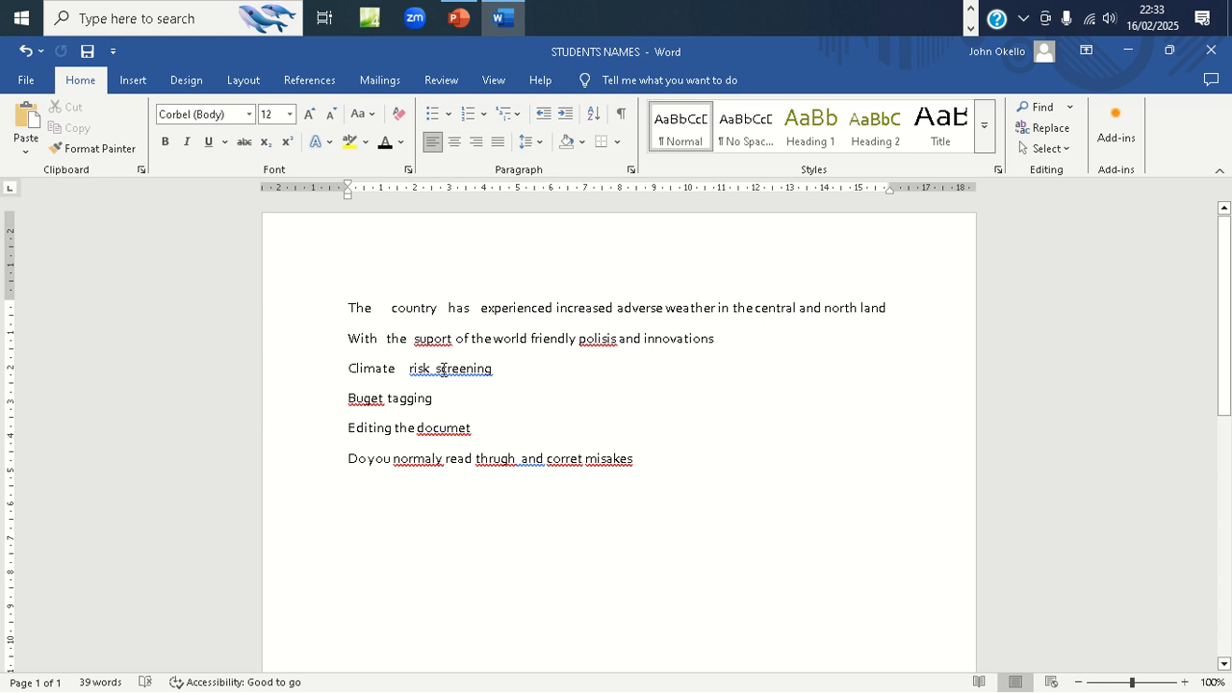
- Accept the grammar suggestions that remove the extra spaces in "risk screening" and "thrugh and"
right_click(442, 368)
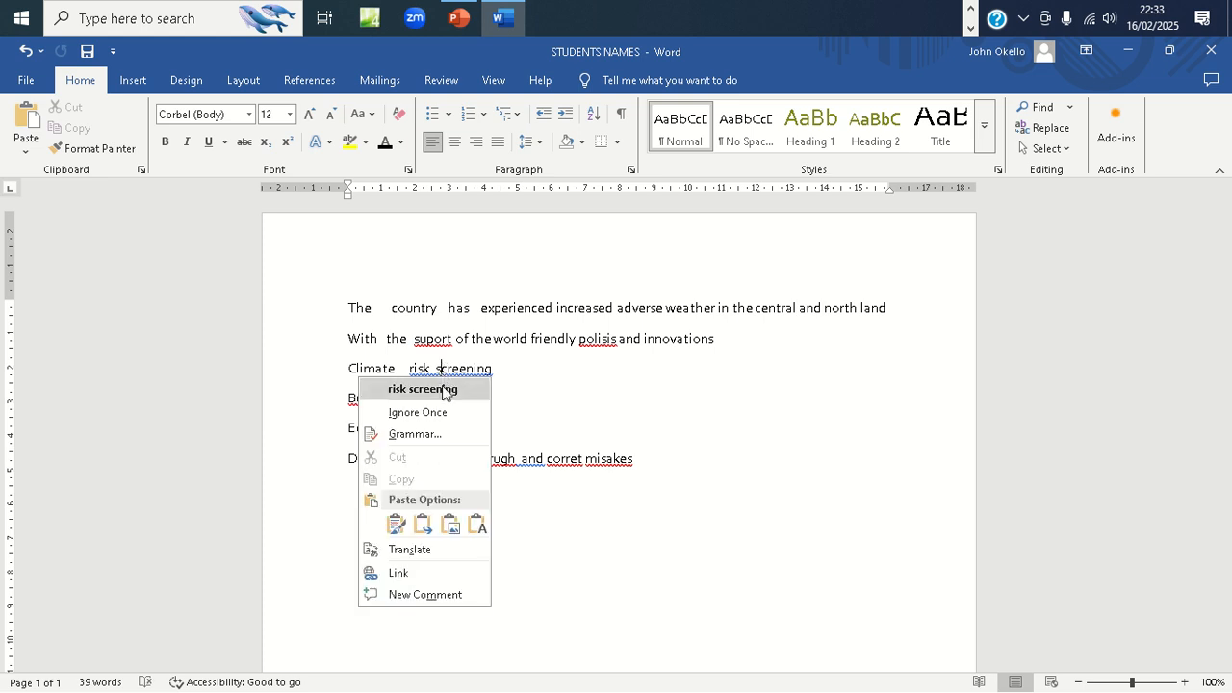
click(442, 391)
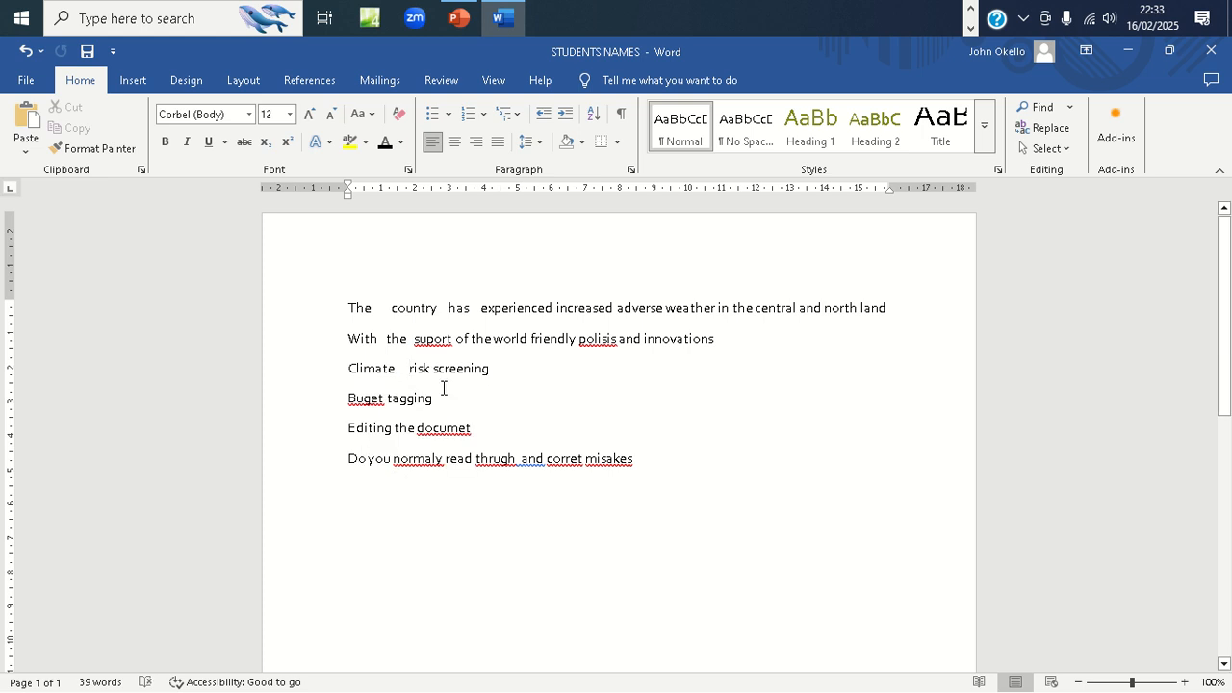
right_click(529, 460)
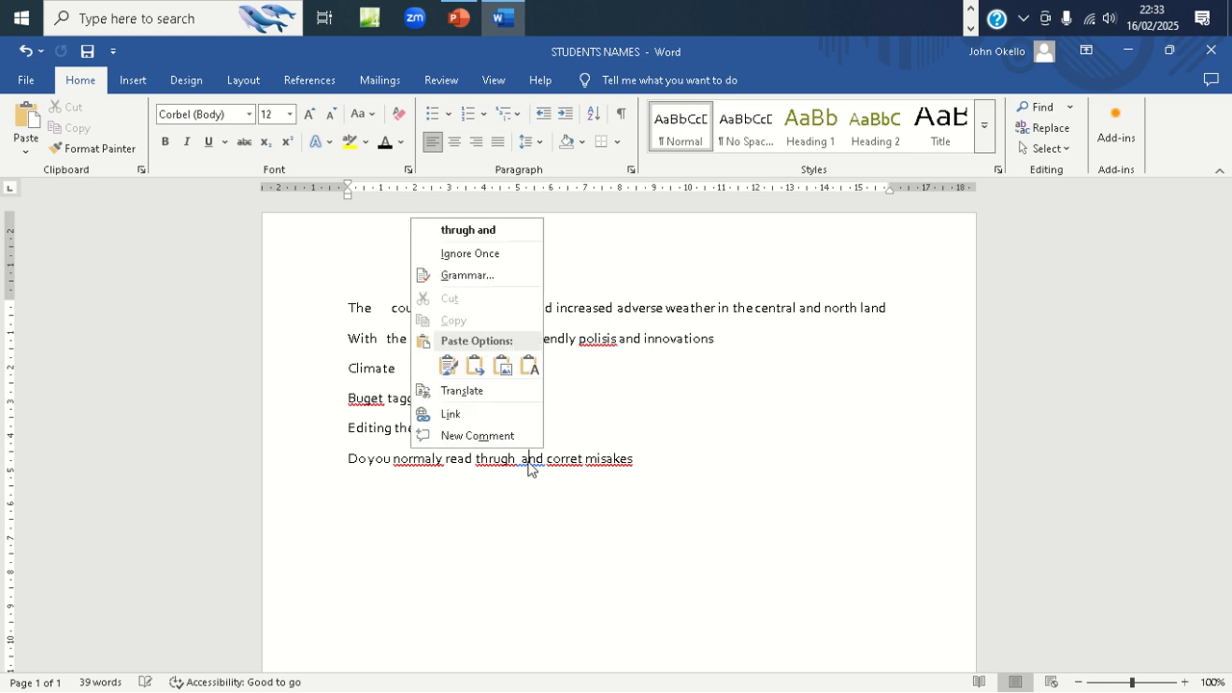
click(508, 232)
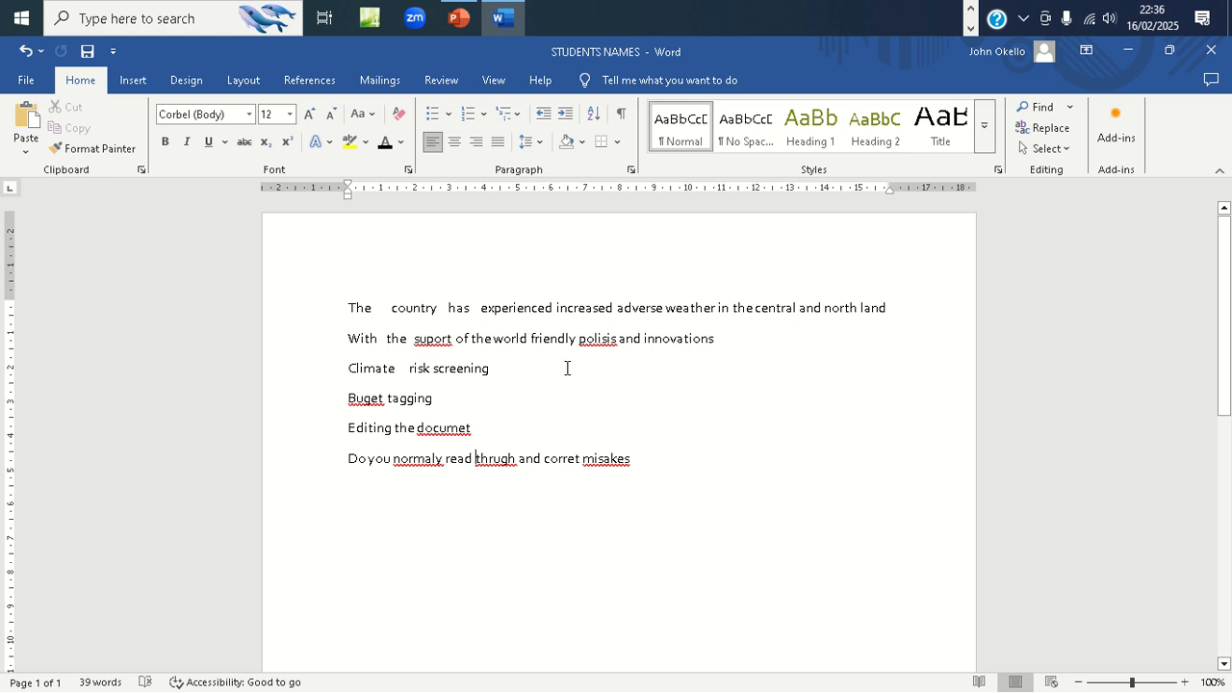
mouse_move(432, 7)
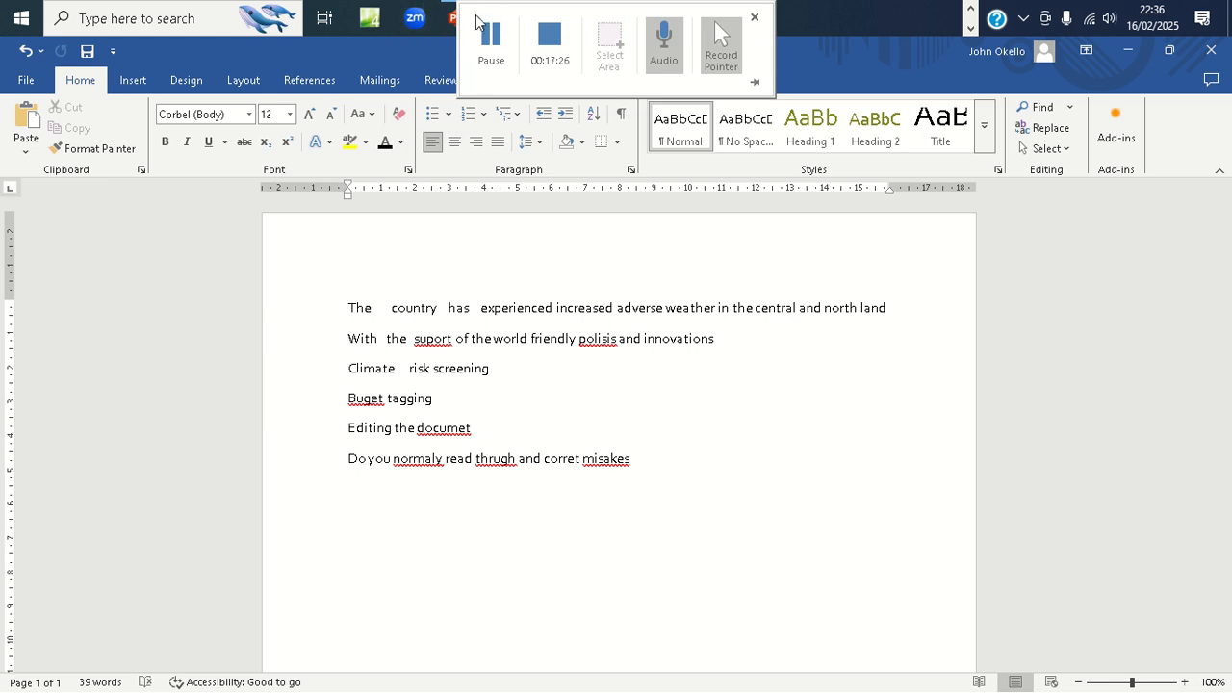